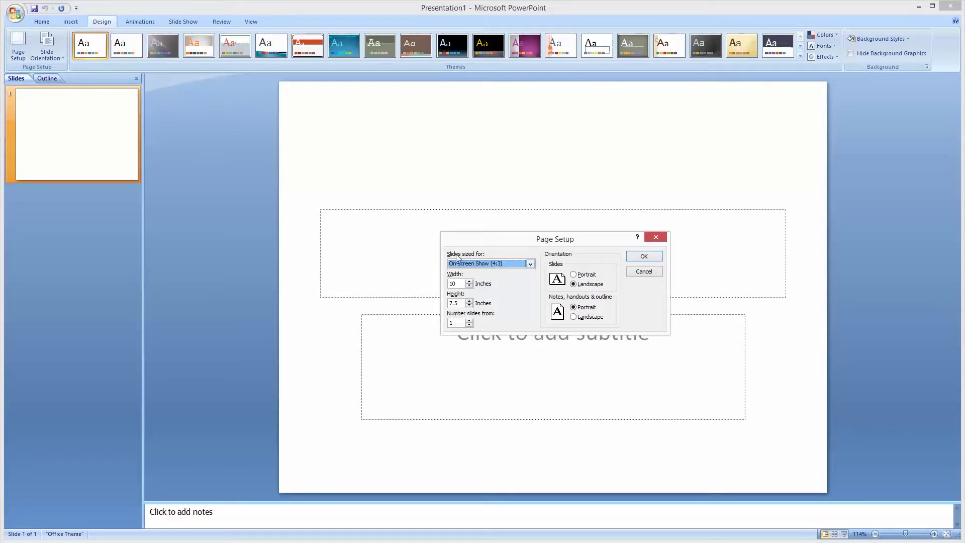
- Size the slides for On-screen Show (16:9) in the page setup
left_click(472, 265)
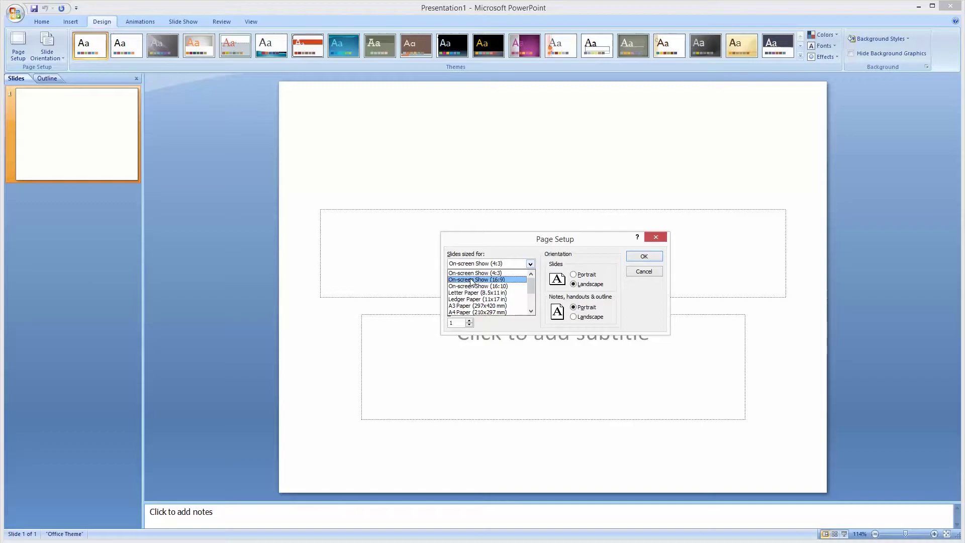
left_click(471, 279)
left_click(644, 256)
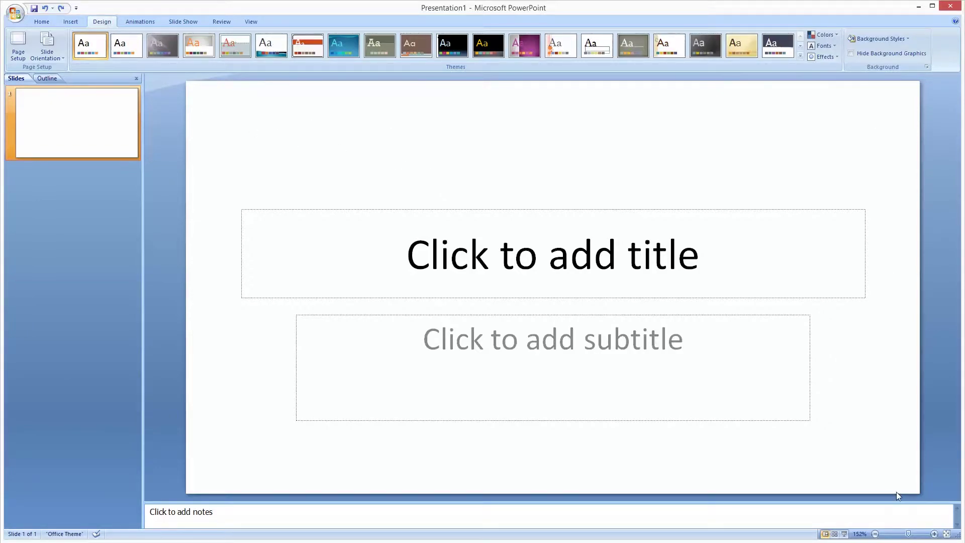
- Insert the spaghetti ice cream photo as a picture filling the slide
left_click(70, 23)
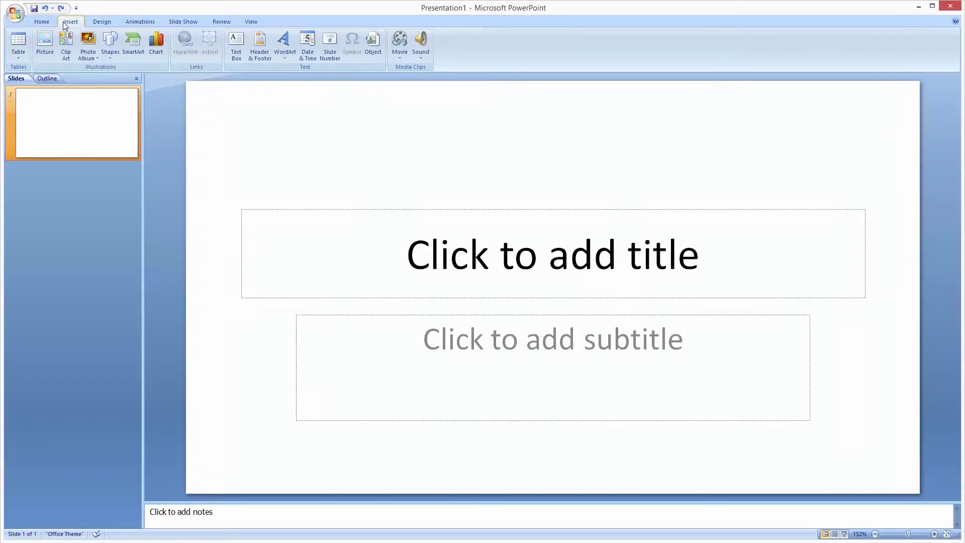
left_click(49, 44)
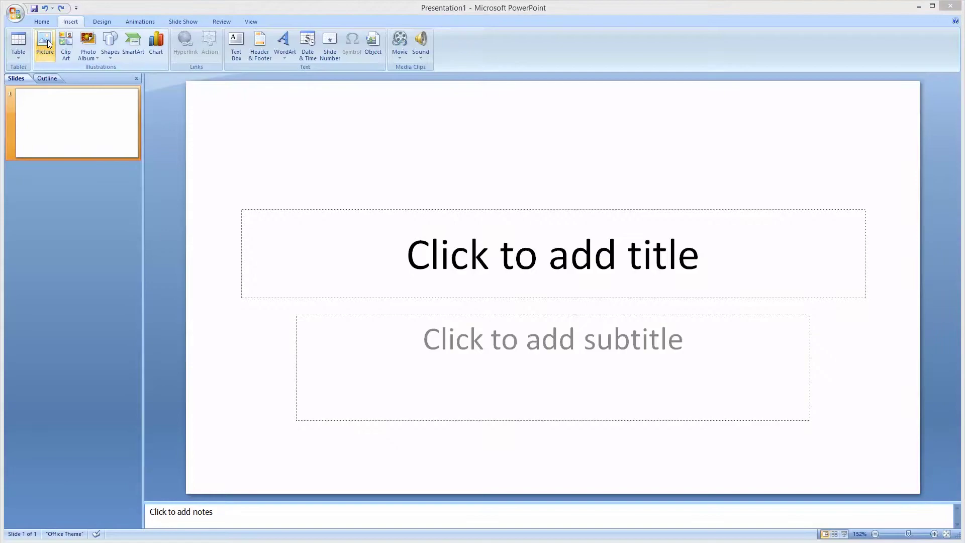
double_click(132, 75)
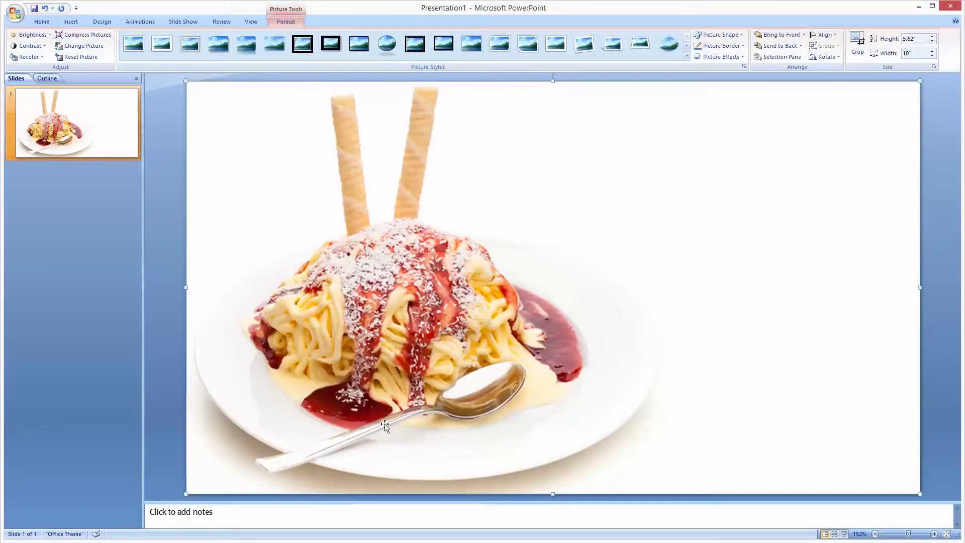
key("Escape")
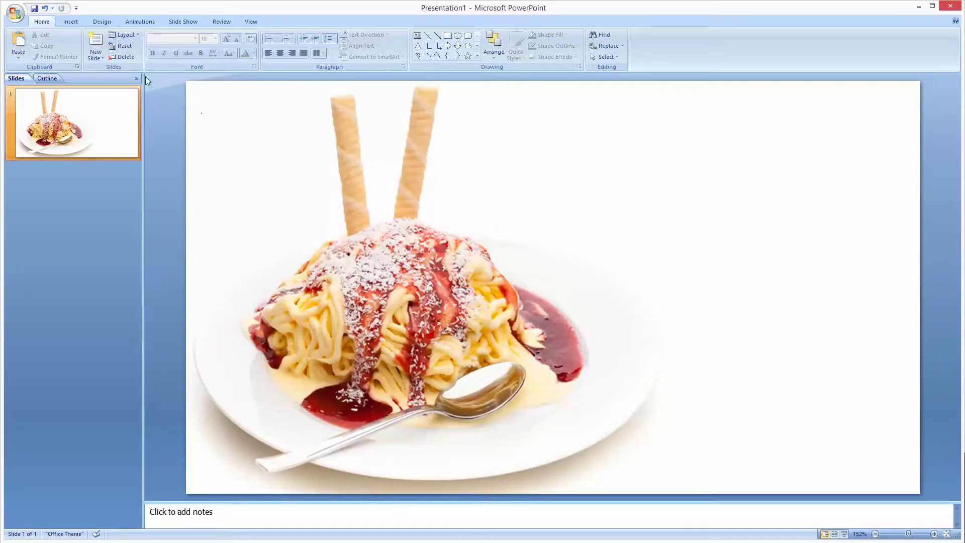
- Add a text box near the slide's top reading "i scream , you scream, we all scream for spaghetti ice cream"
left_click(77, 24)
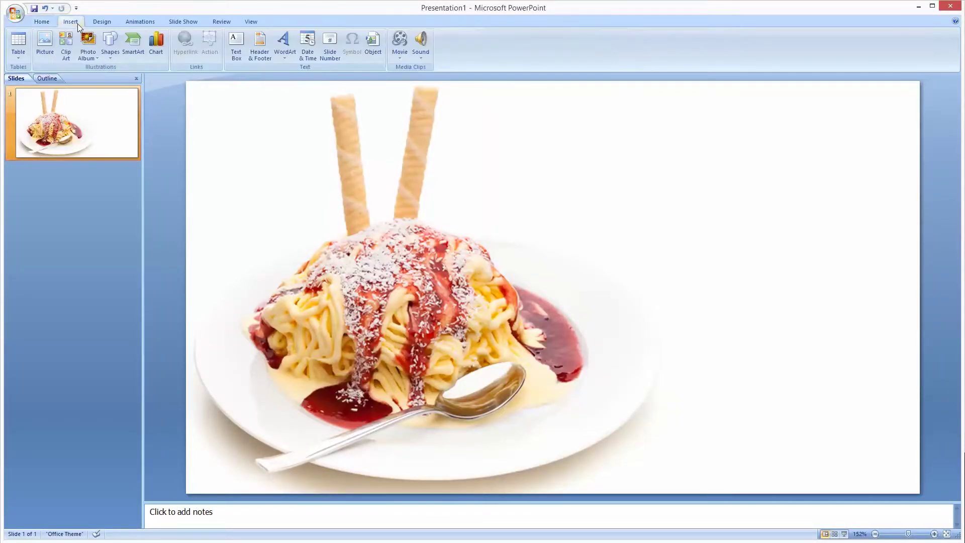
left_click(236, 43)
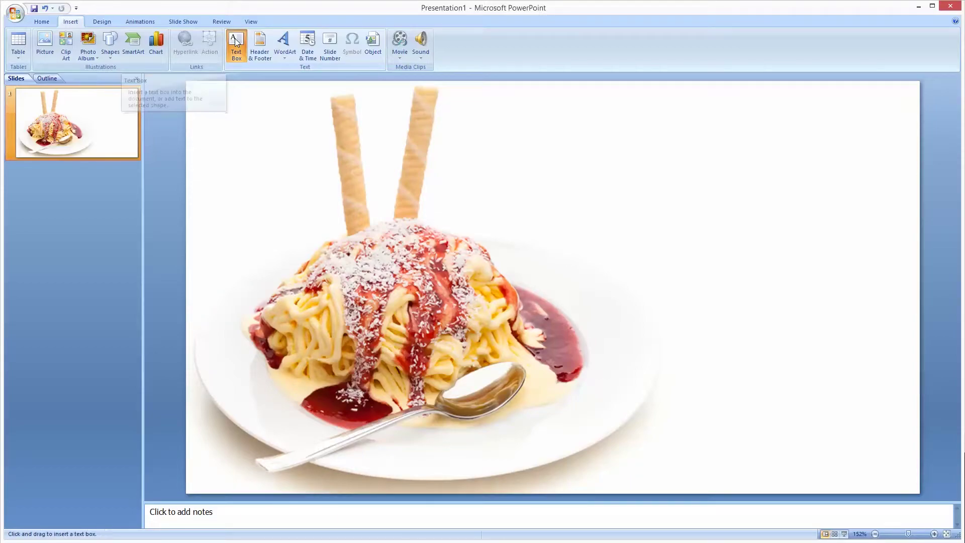
left_click(233, 138)
type("i scream , you scream, we all scream for spaghetti ice cream")
key("Return")
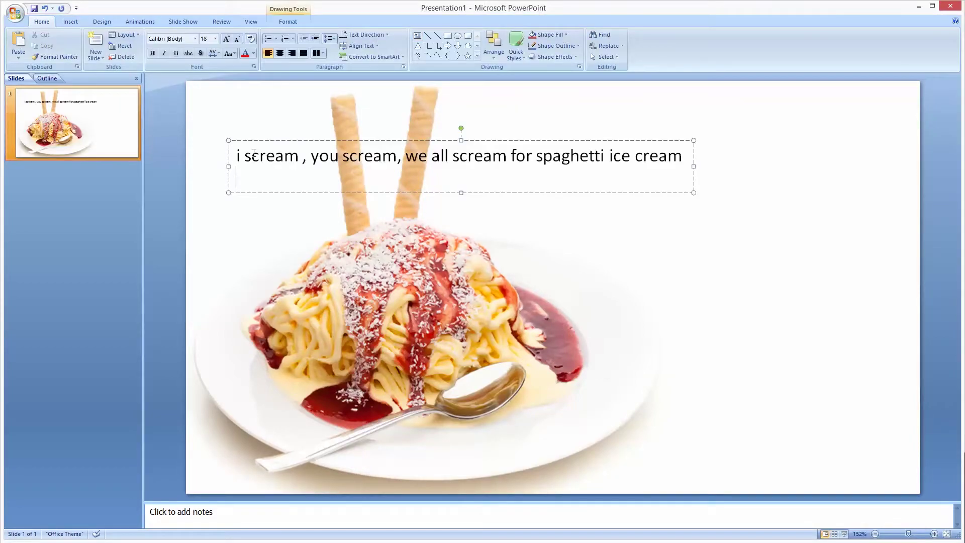
key("BackSpace")
- Break the heading text so that "spaghetti ice cream" starts on its own second line
key("ctrl+Left")
key("ctrl+Left")
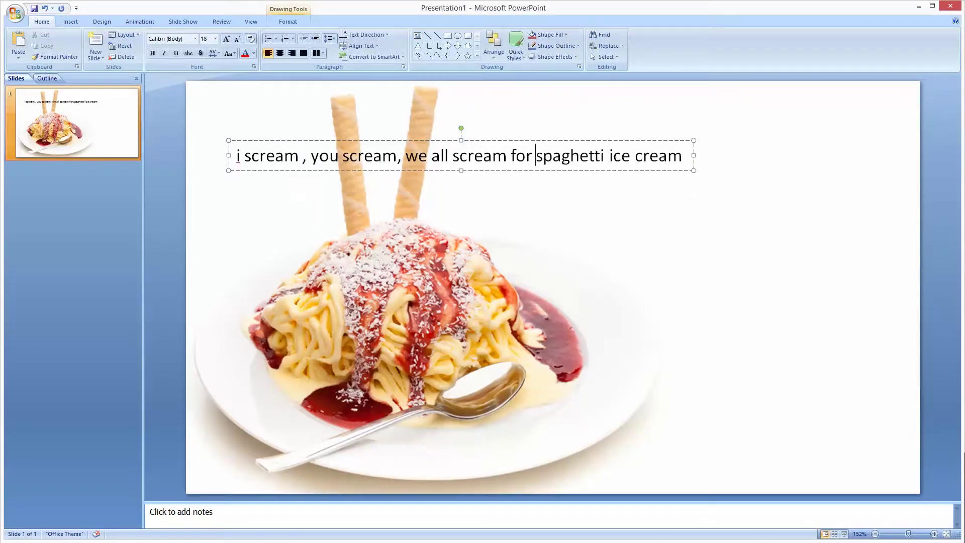
key("Return")
- Set the font of both heading lines to Open Sans Light
key("Up")
key("shift+Down")
key("shift+End")
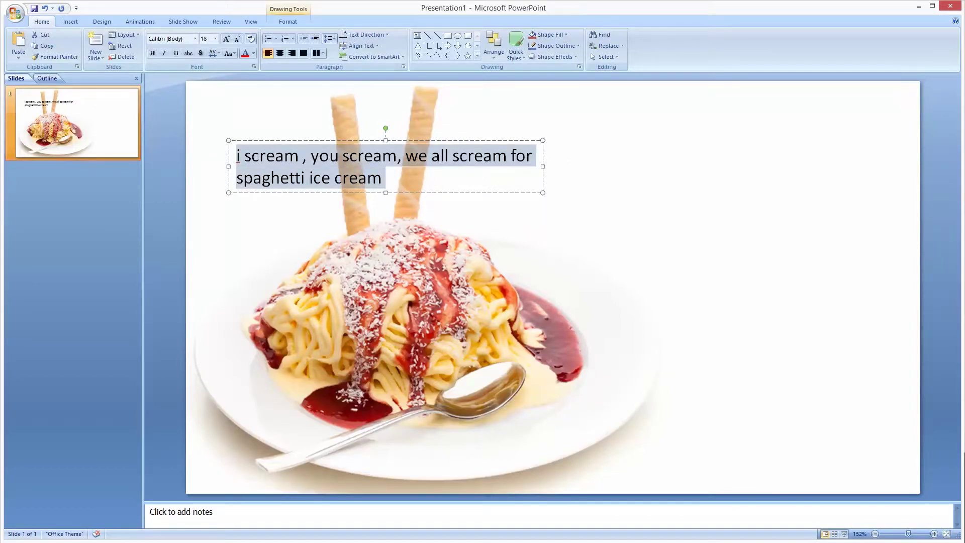
left_click(153, 39)
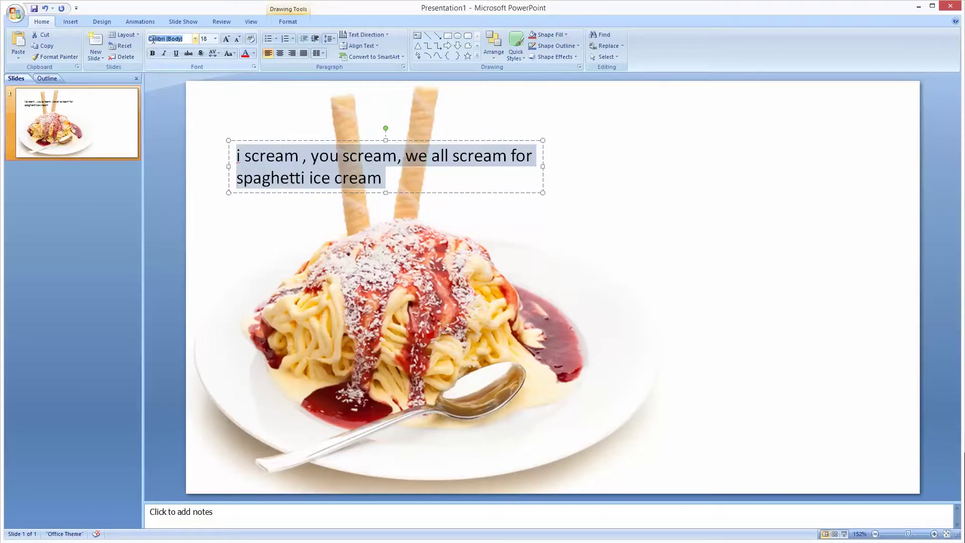
type("Open Sans")
key("Delete")
key("Return")
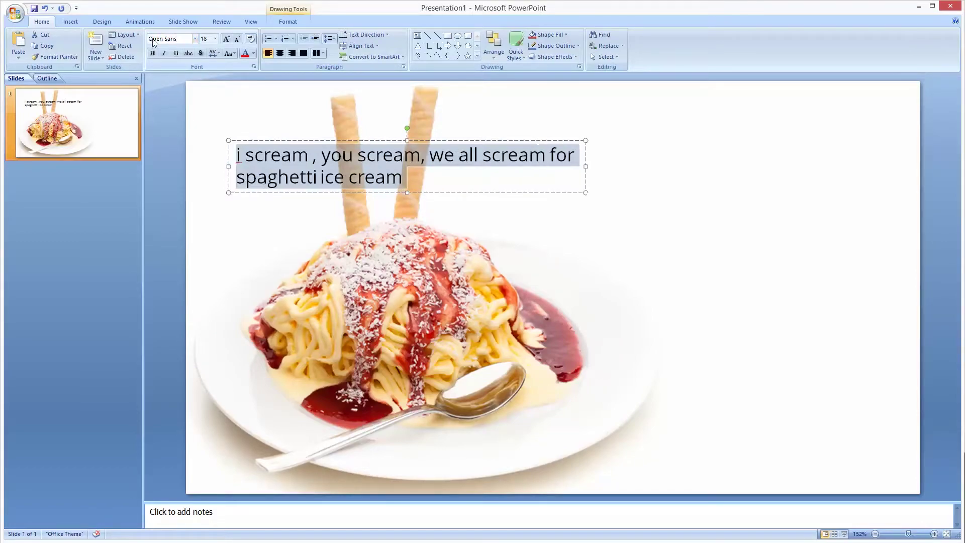
left_click(173, 38)
left_click(186, 40)
key("Return")
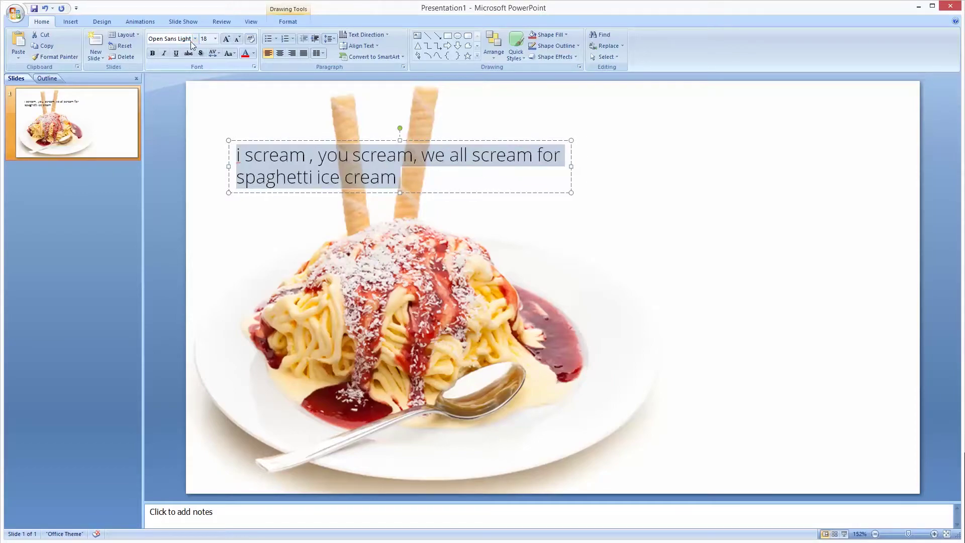
- Enlarge the heading line "spaghetti ice cream" to 36 pt and set its font to Open Sans
double_click(324, 178)
key("Home")
key("shift+Left")
key("ctrl+shift+Right")
key("ctrl+shift+Right")
key("Right")
key("ctrl+Right")
key("ctrl+Right")
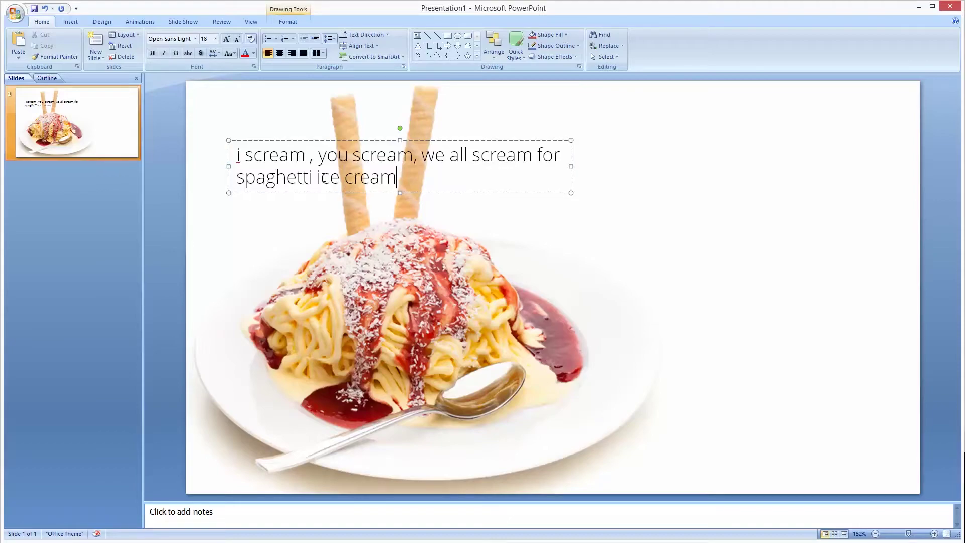
key("ctrl+shift+Left")
key("ctrl+shift+Left")
key("ctrl+shift+Left")
key("ctrl+shift+period")
key("ctrl+shift+period")
key("ctrl+shift+period")
key("ctrl+shift+period")
key("ctrl+shift+period")
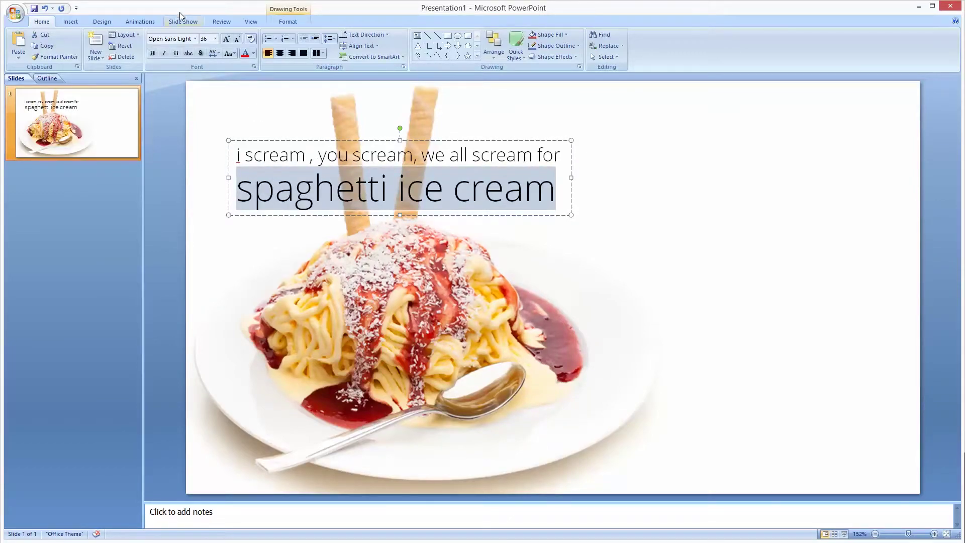
left_click(194, 38)
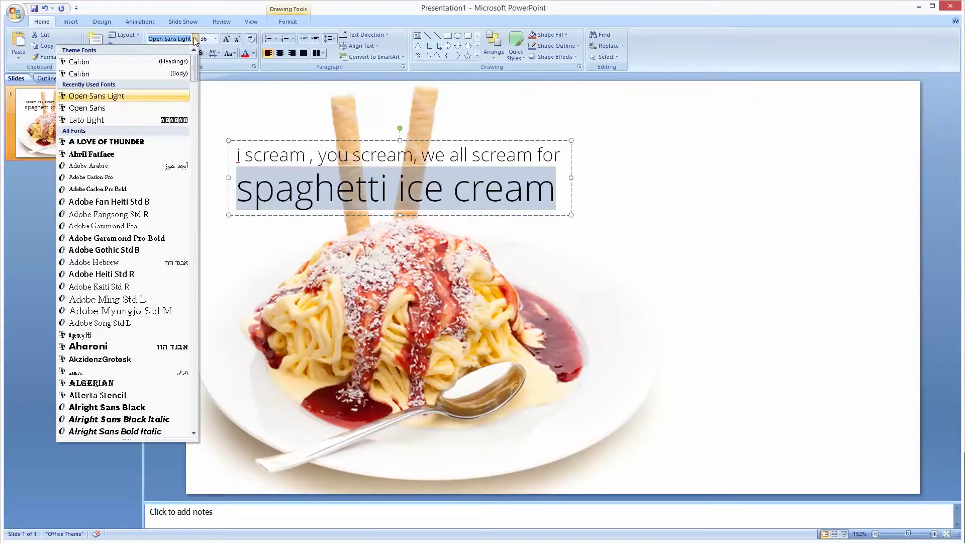
left_click(100, 108)
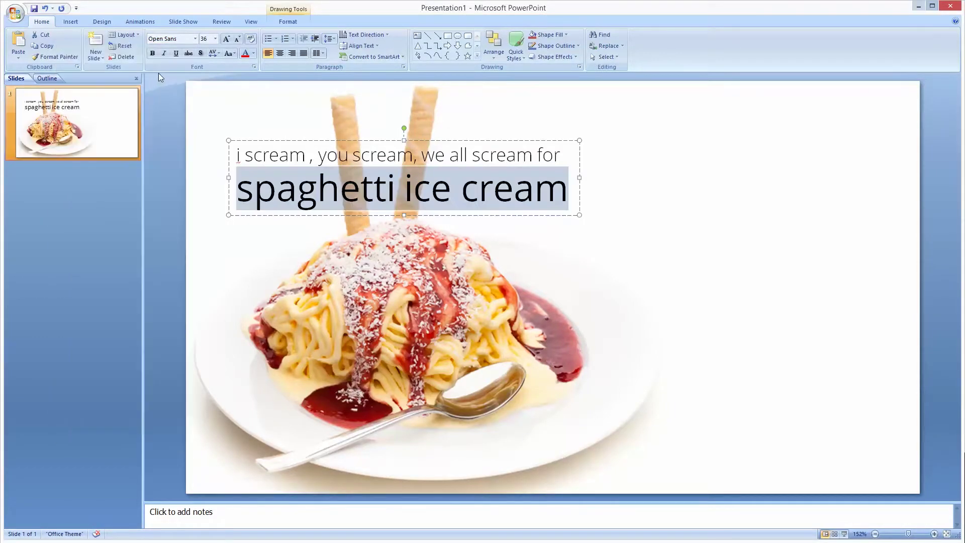
- Move the heading text box to the empty upper-right area of the slide, beside the wafer sticks
left_click(577, 162)
left_click(548, 157)
left_click(586, 162)
left_click(517, 155)
left_click_drag(512, 216, 831, 204)
left_click(821, 281)
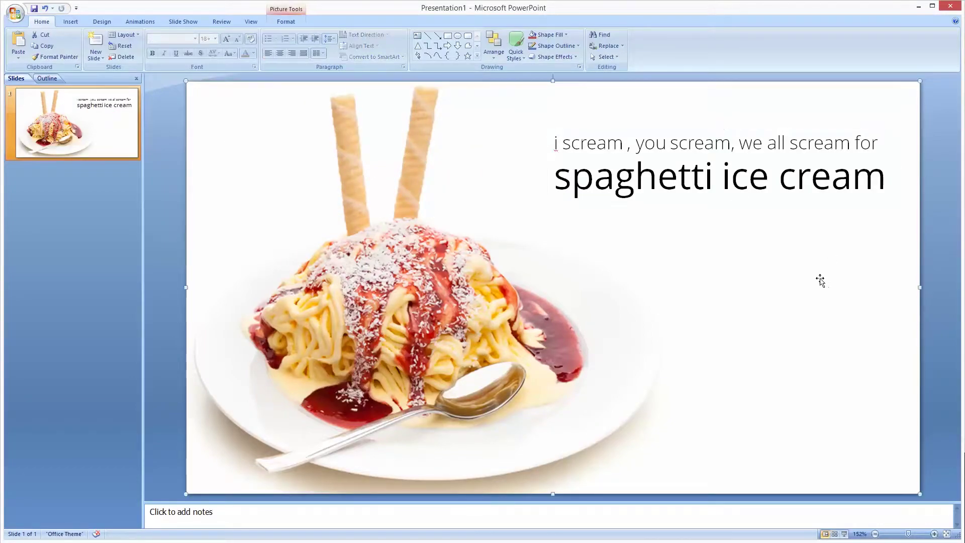
- Color both heading lines with the theme color Black, Text 1, Lighter 15%
left_click(710, 187)
triple_click(710, 187)
key("ctrl+a")
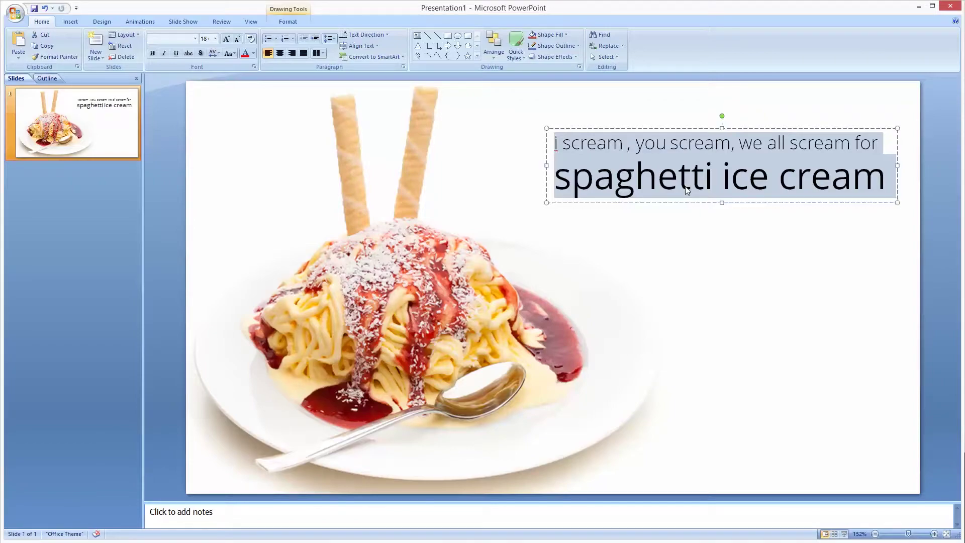
left_click(253, 54)
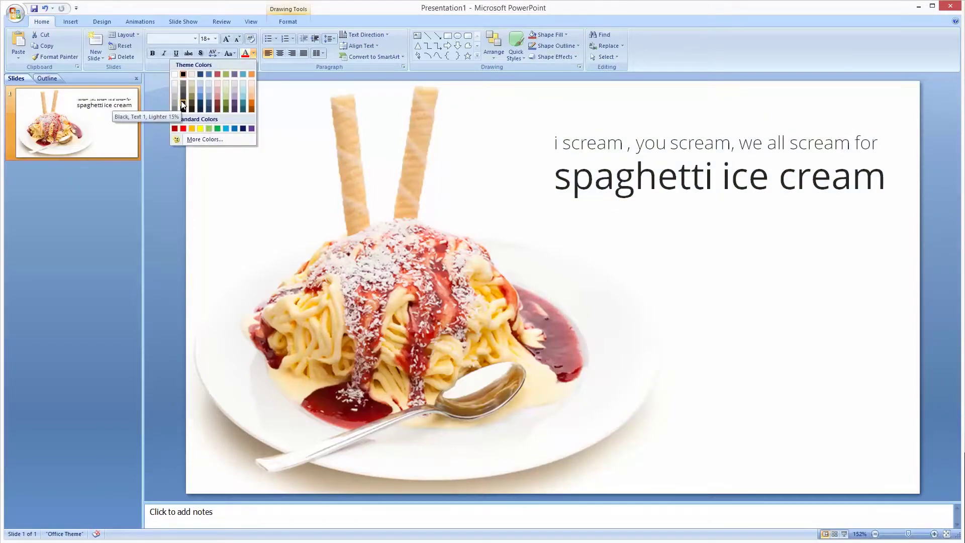
left_click(181, 101)
left_click(675, 256)
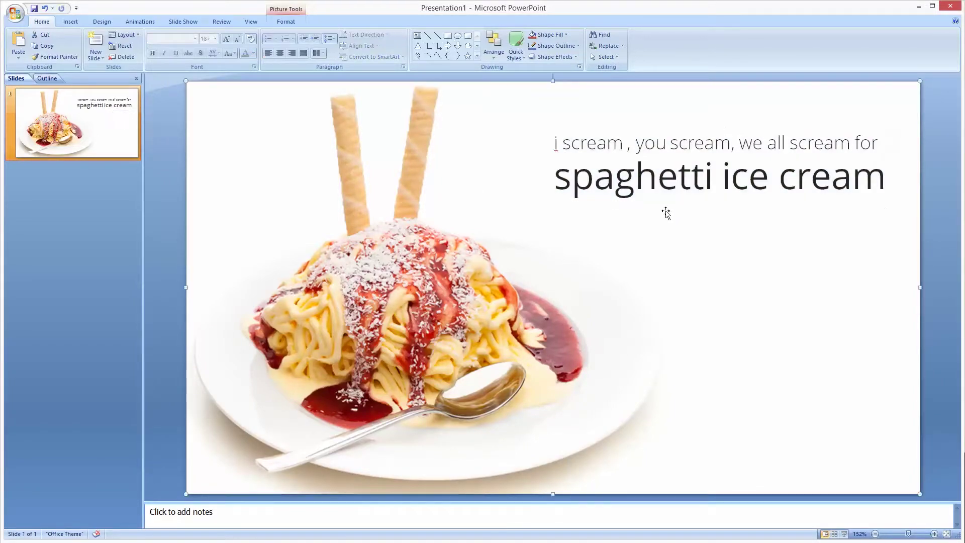
- Recolor both heading lines with the next lighter dark grey among the black theme shades
triple_click(656, 177)
key("ctrl+a")
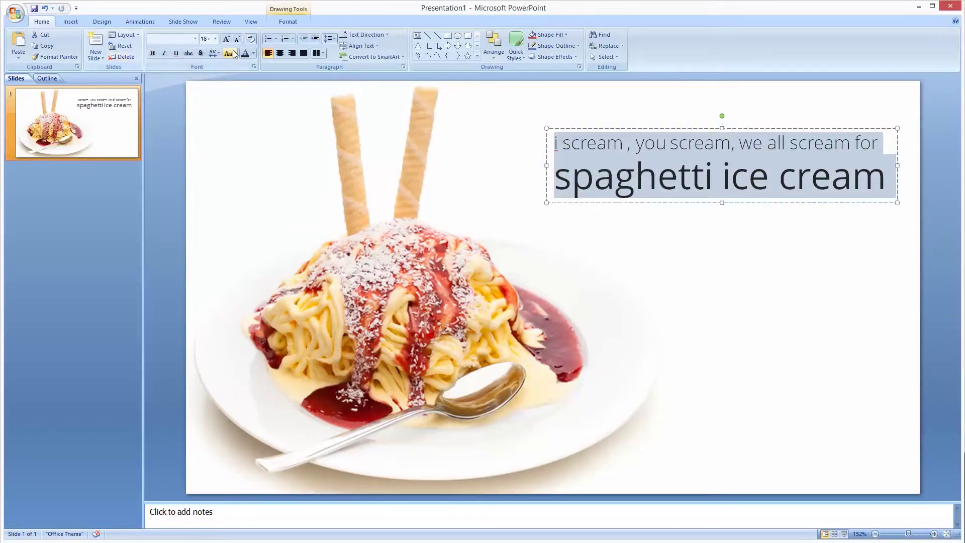
left_click(253, 53)
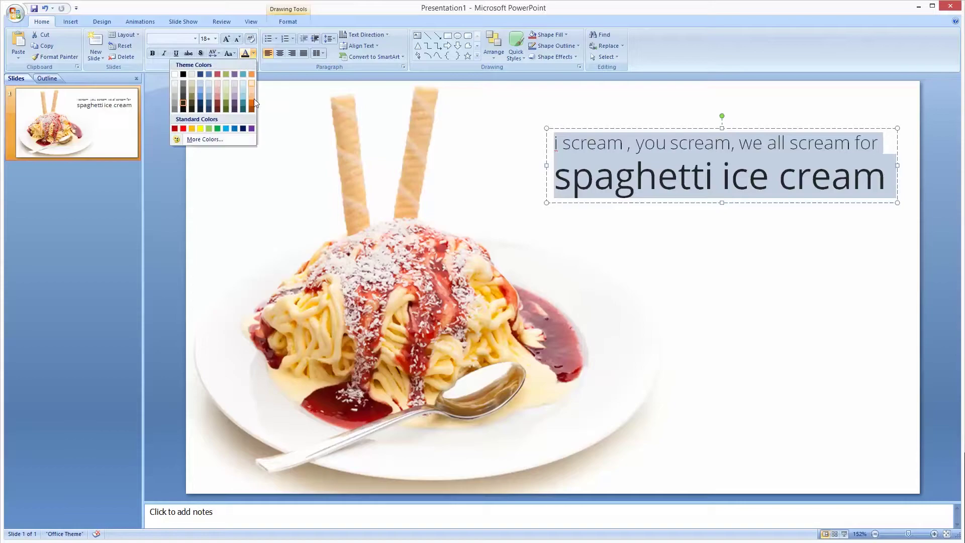
left_click(183, 95)
left_click(674, 231)
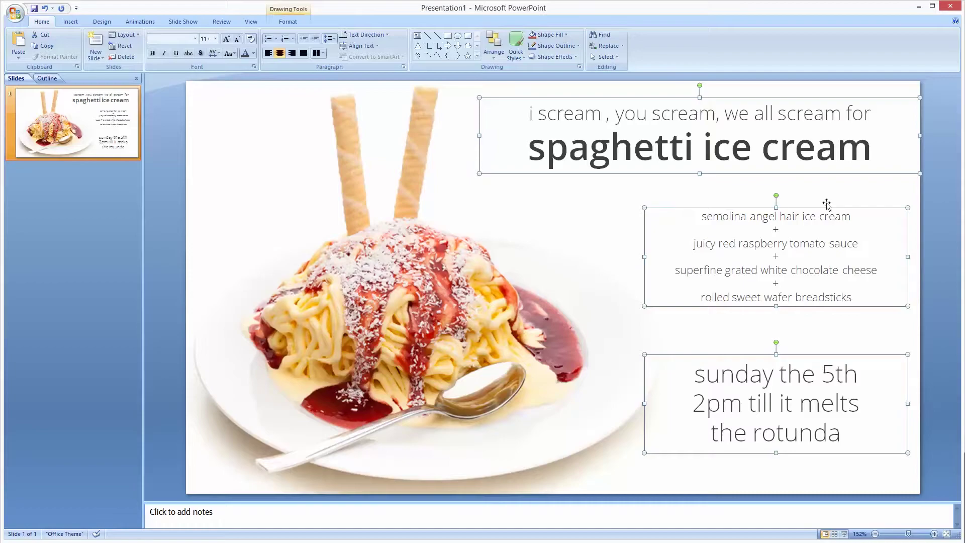
left_click(934, 206)
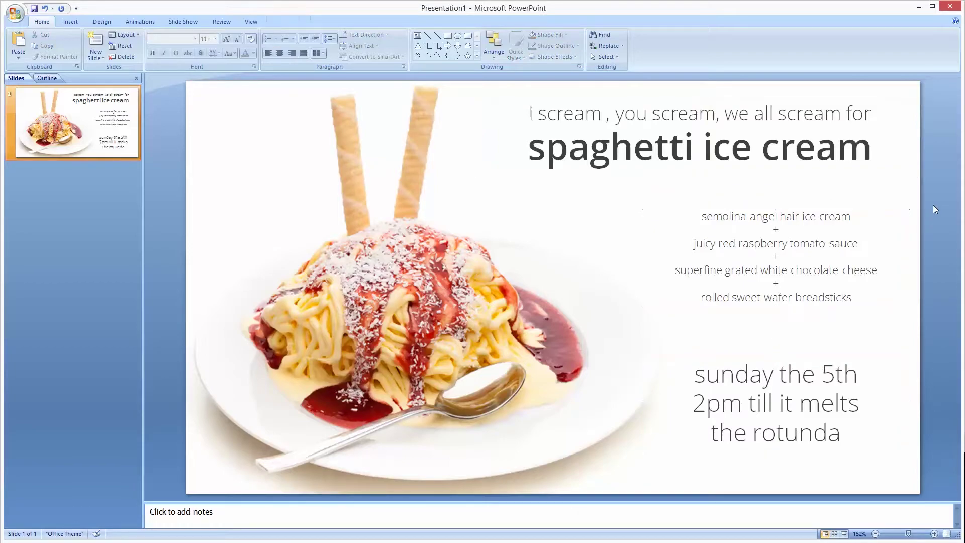
left_click(807, 376)
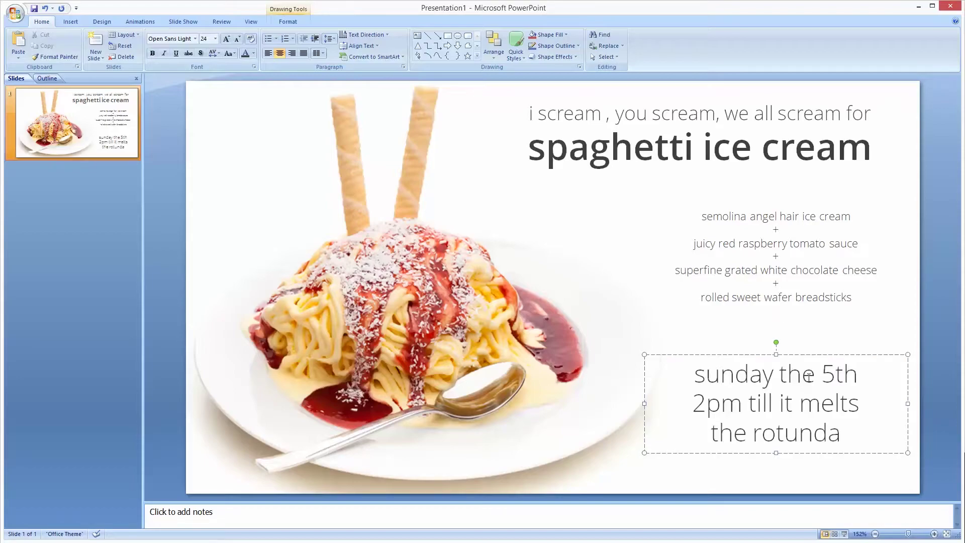
left_click(922, 337)
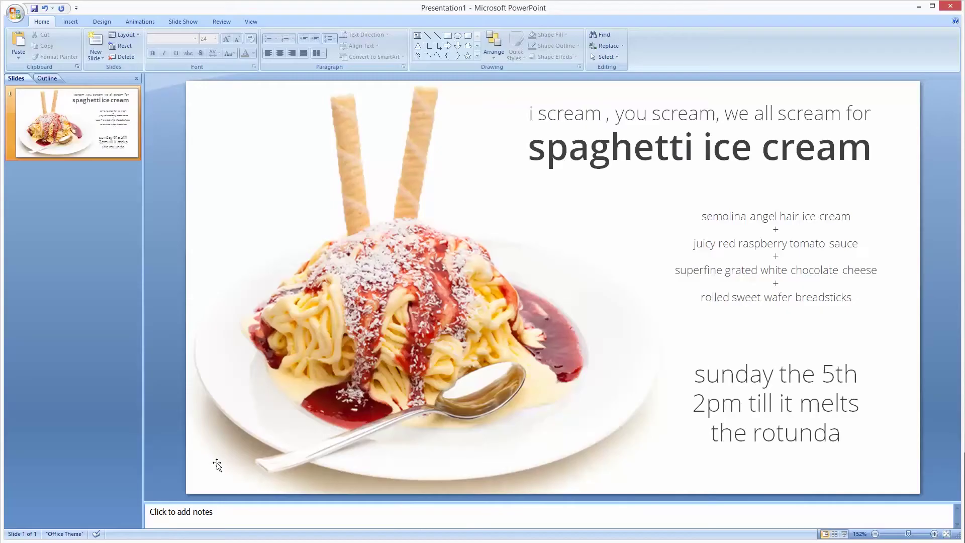
- Export only the current slide as a PNG image named "spaghetti ice cream slide" in the PowerPoint Slides folder
left_click(20, 17)
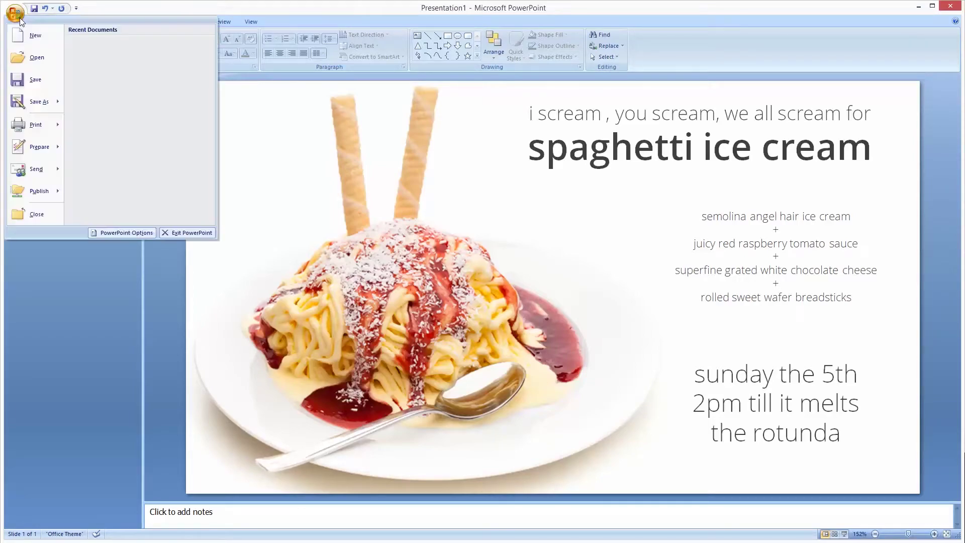
mouse_move(34, 101)
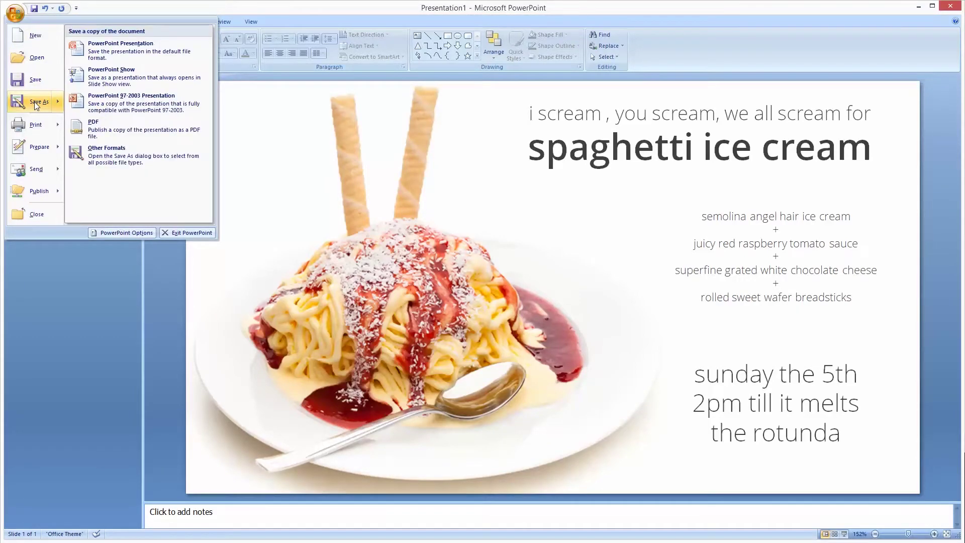
left_click(87, 59)
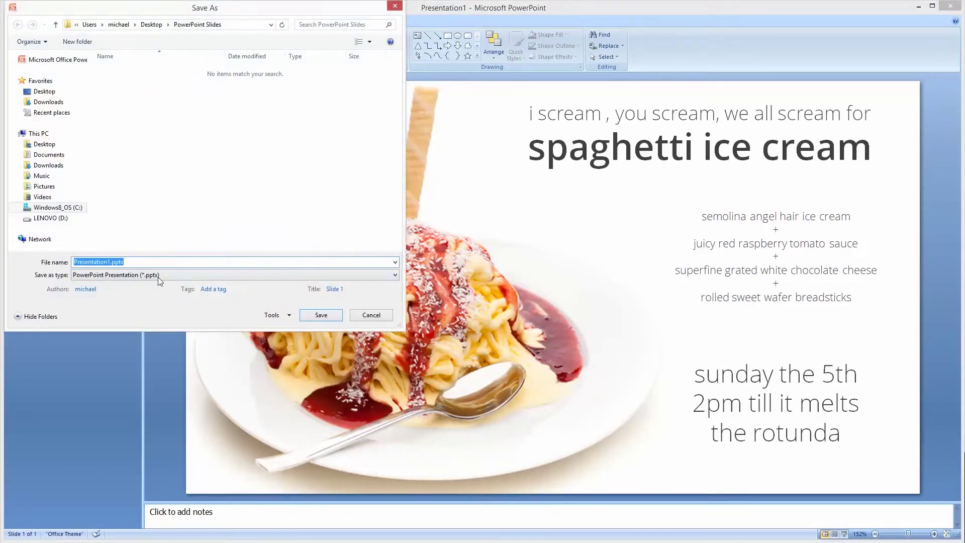
left_click(158, 276)
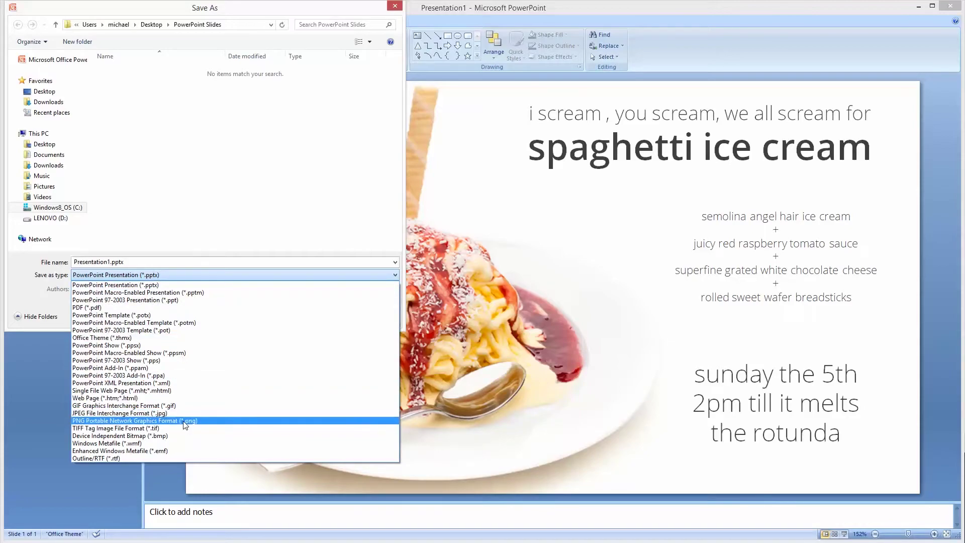
left_click(102, 421)
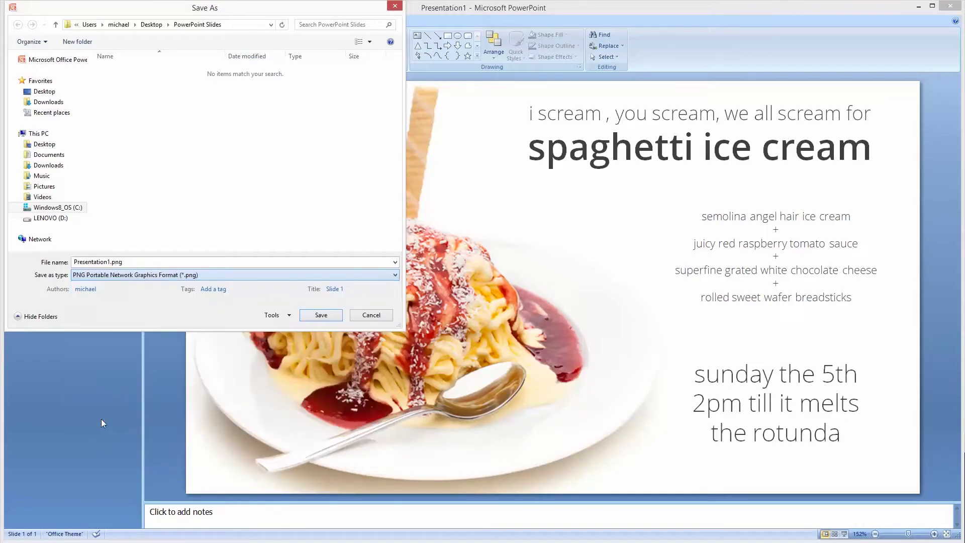
double_click(128, 264)
type("spaghetti ice cream slide")
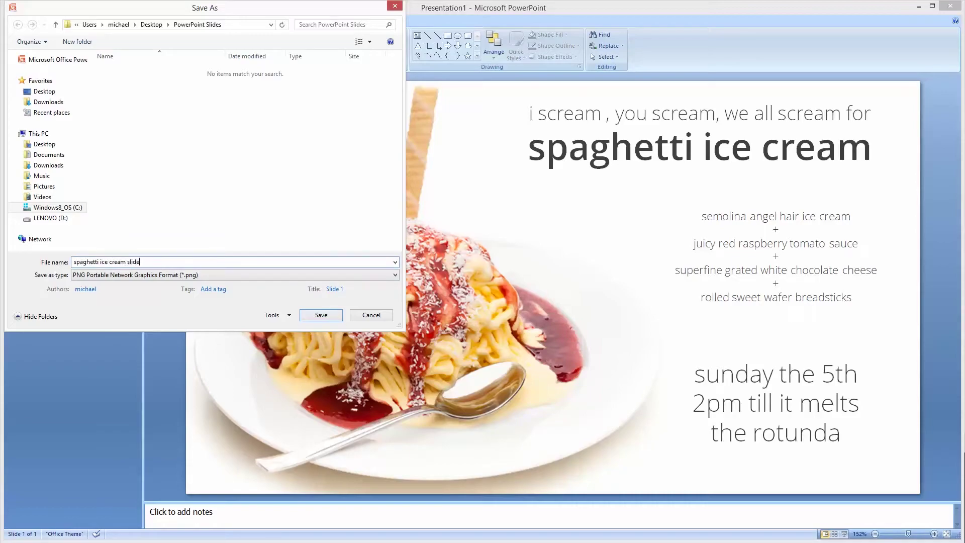
left_click(321, 315)
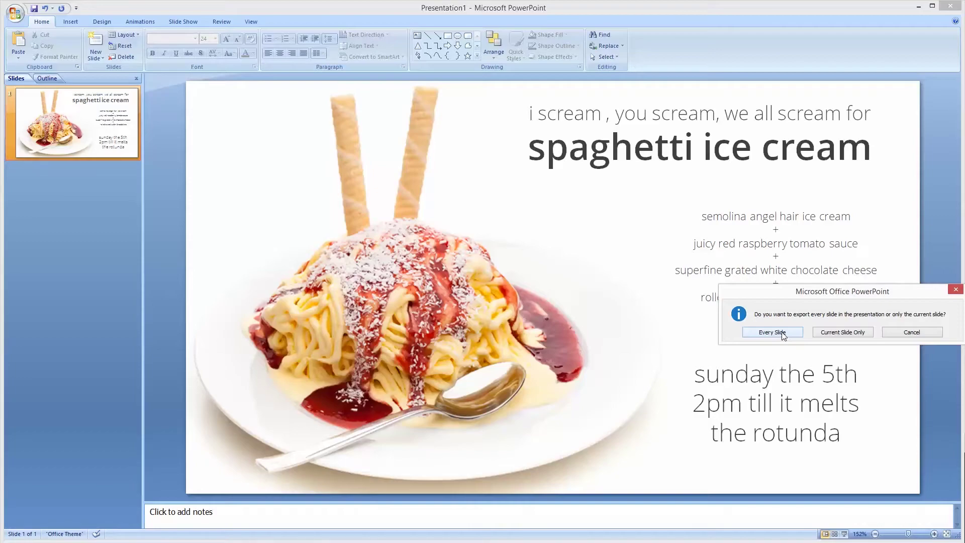
left_click(823, 332)
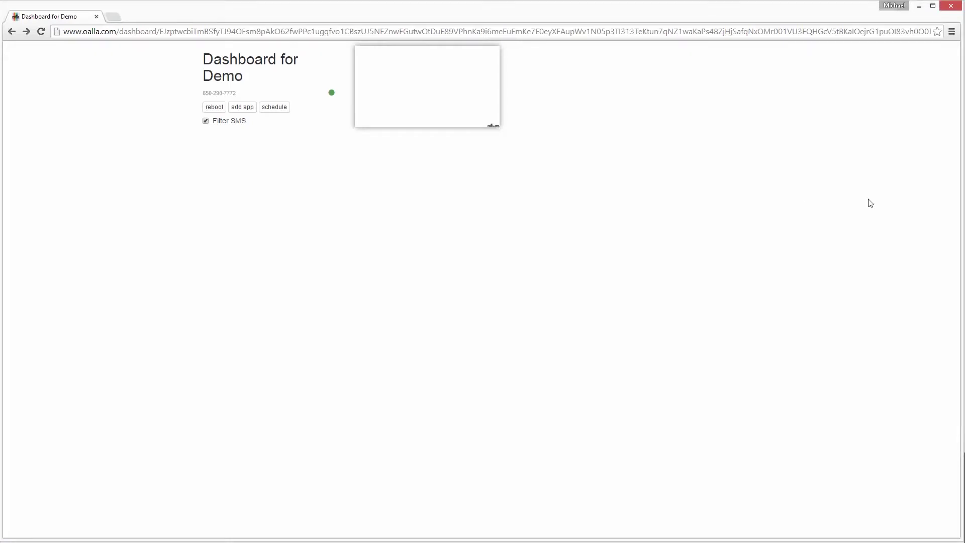
- In the oalla.com Demo dashboard, add the Slideshow app and add "spaghetti ice cream slide.png" to it as a slide
left_click(243, 110)
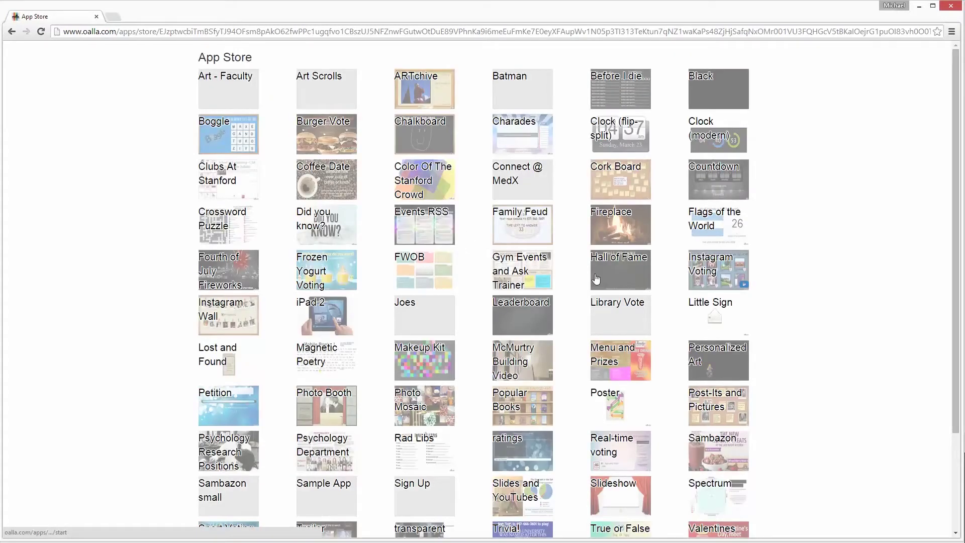
left_click(622, 500)
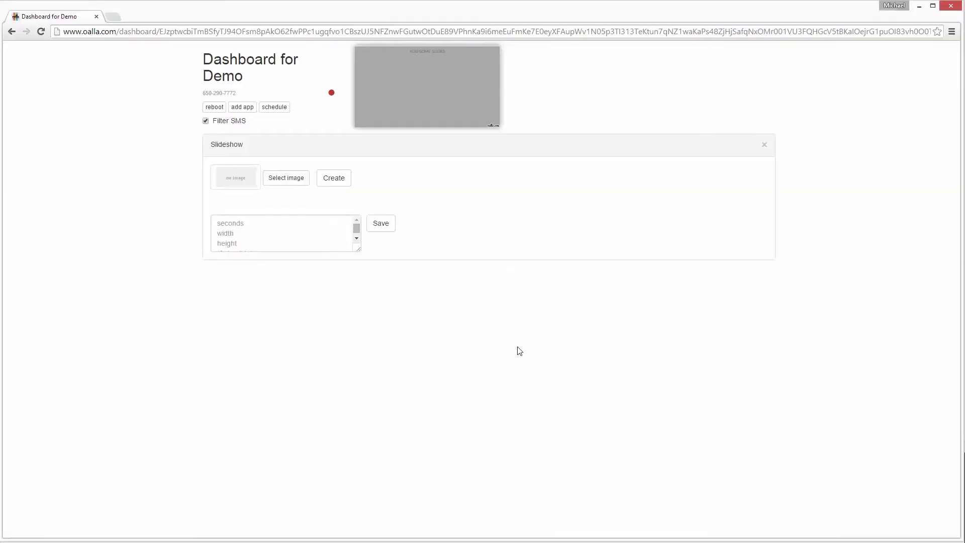
left_click(291, 181)
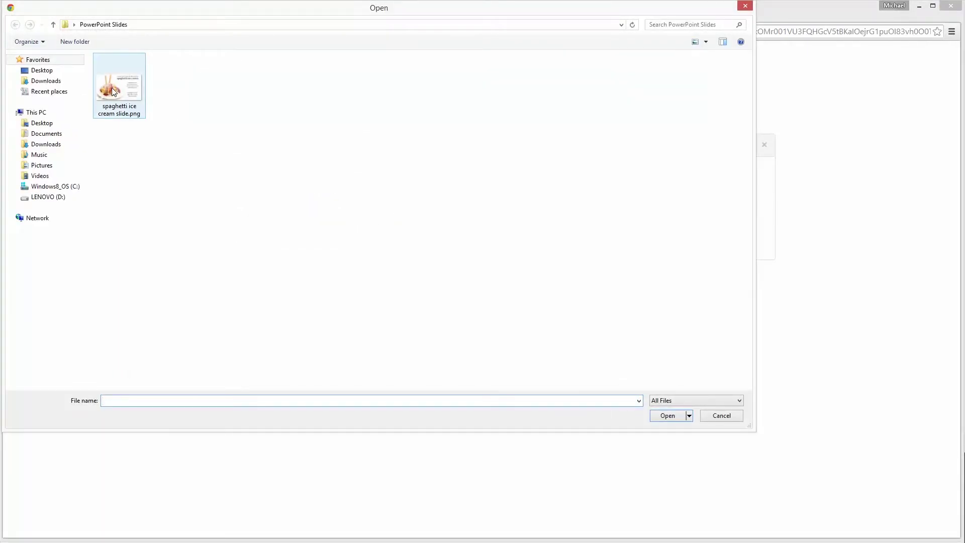
double_click(113, 91)
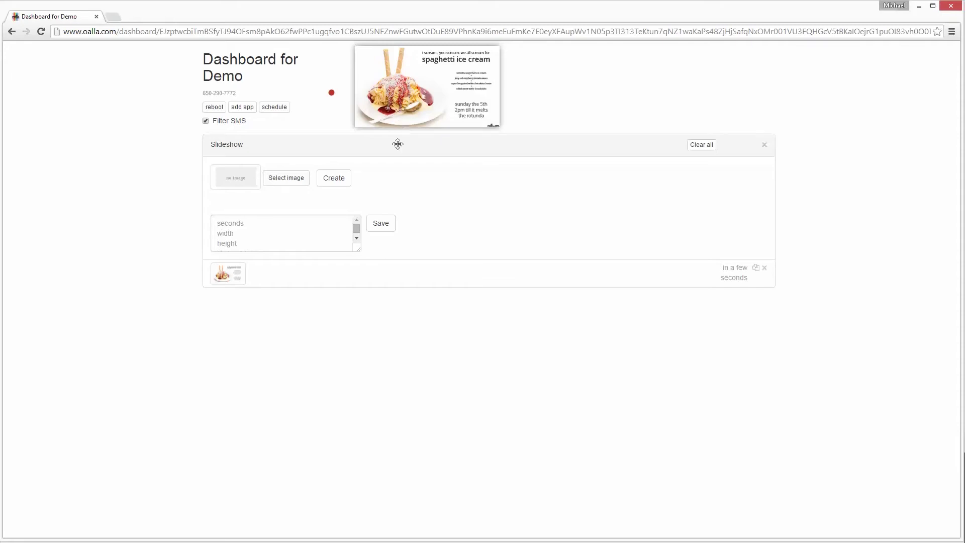
- Set the Slideshow app's seconds setting to 10 and save it
left_click(299, 220)
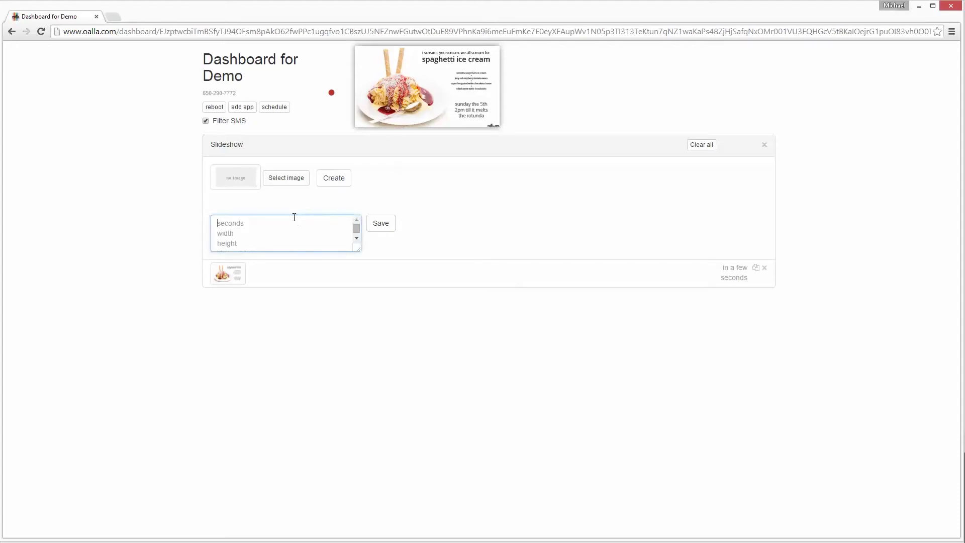
type("10")
left_click(375, 230)
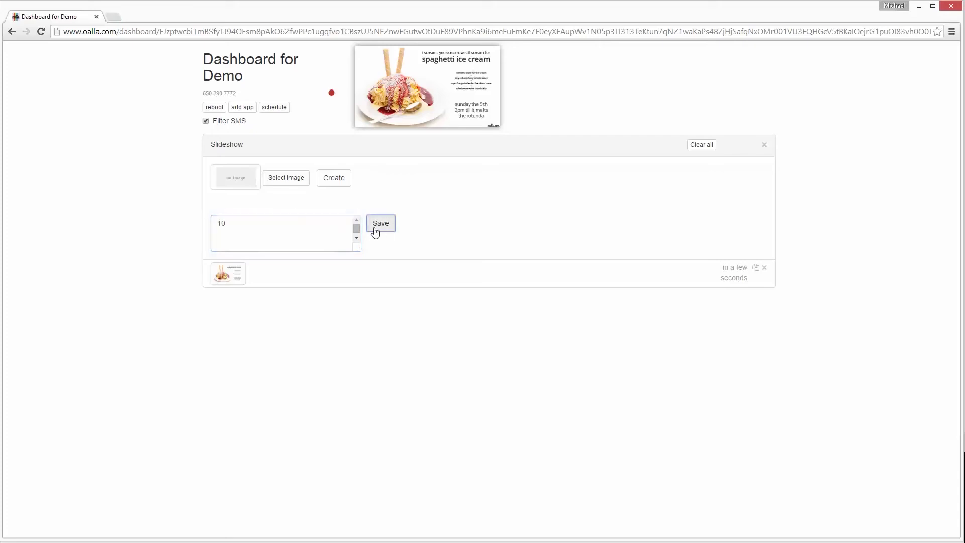
- Change the Slideshow app's seconds setting to 5 and save it
left_click(288, 226)
key("BackSpace")
key("BackSpace")
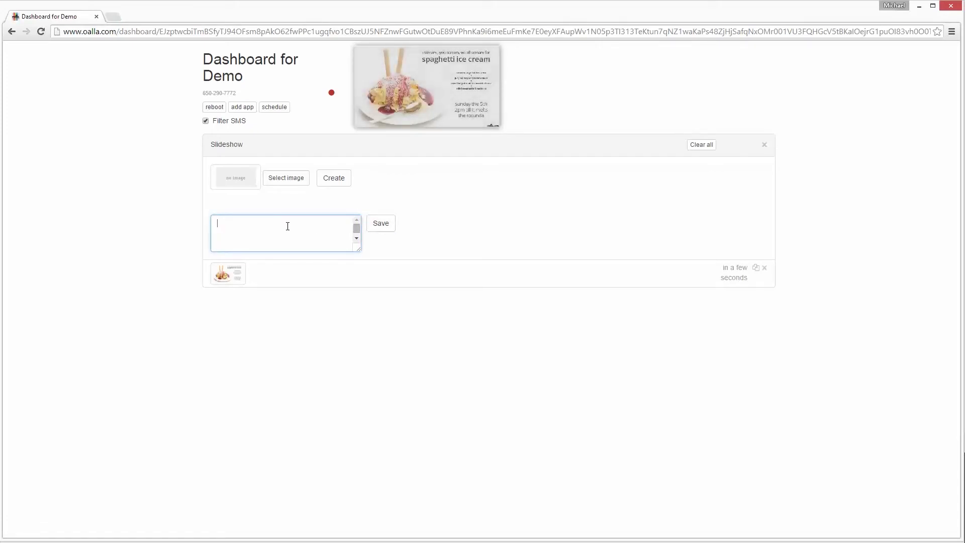
type("5")
left_click(375, 229)
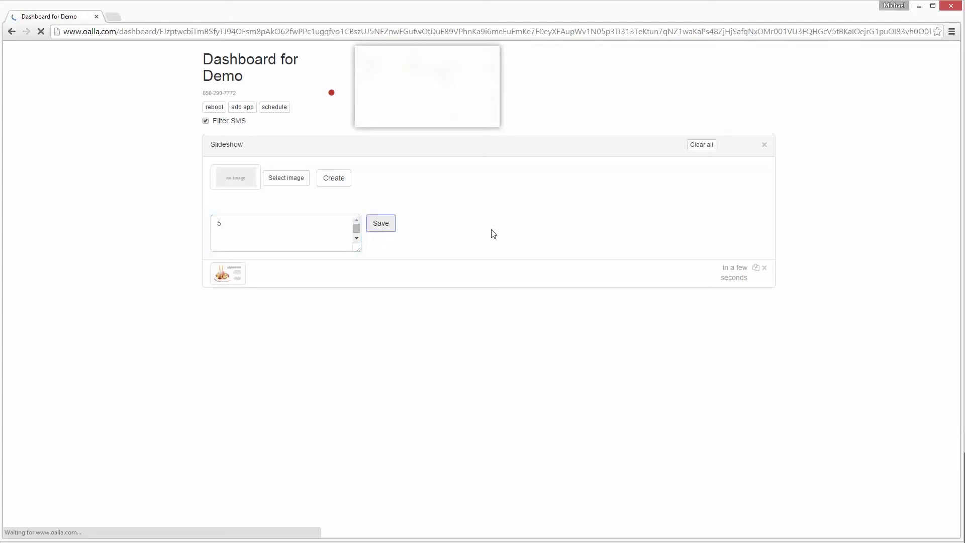